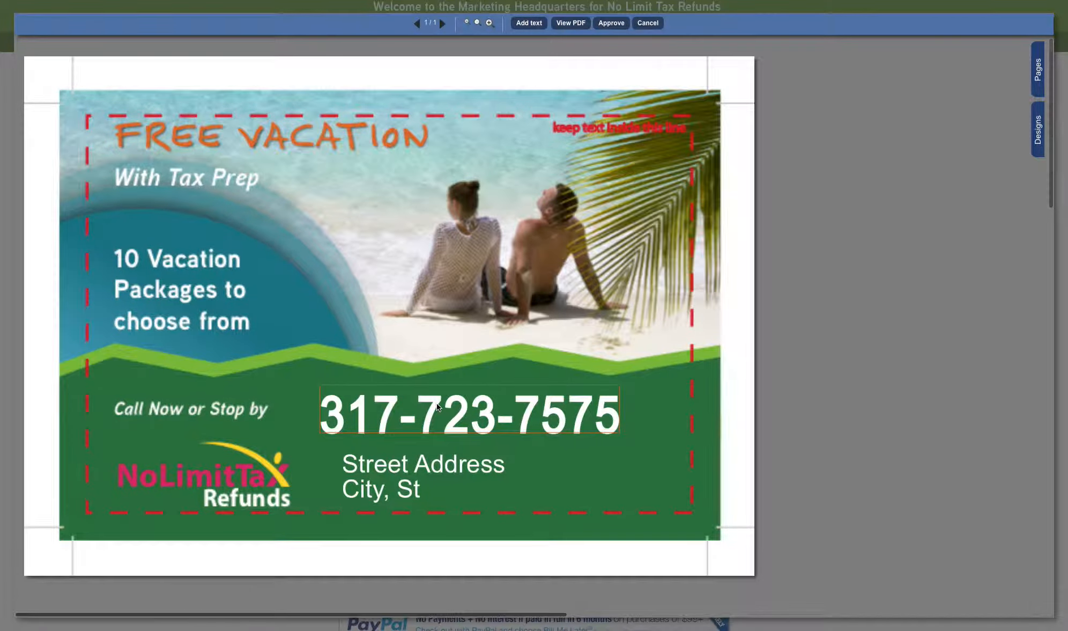
- Examine the postcard's page list and the available Free Vacation, Tax Time, Deserve Better, Free Android Tablet and Mailing Side or Blank designs
scroll(444, 339, right, 1)
scroll(452, 339, left, 1)
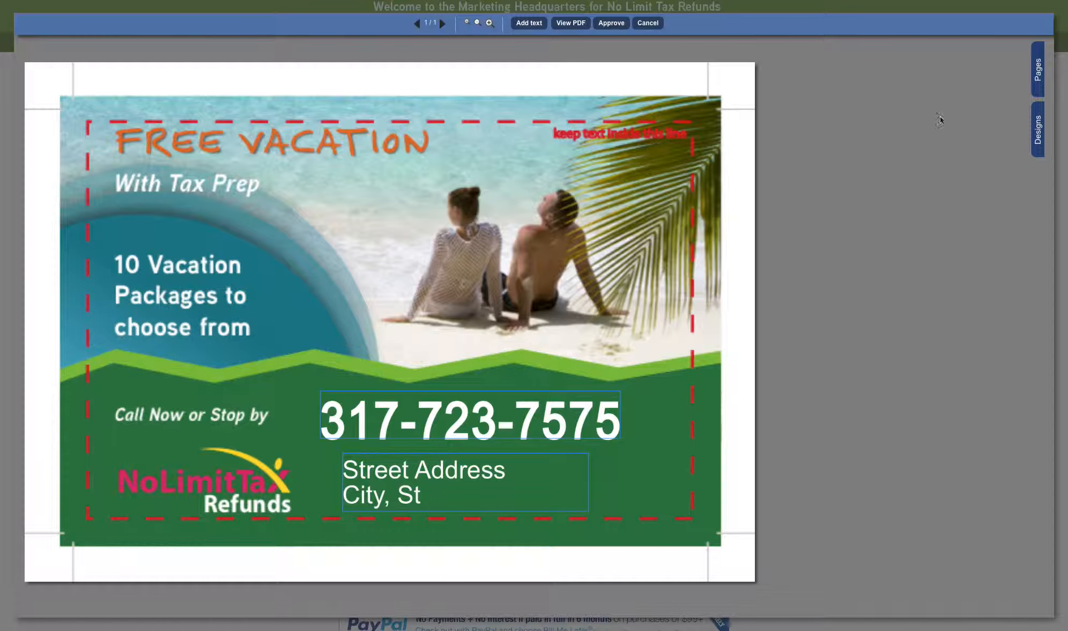
click(1034, 62)
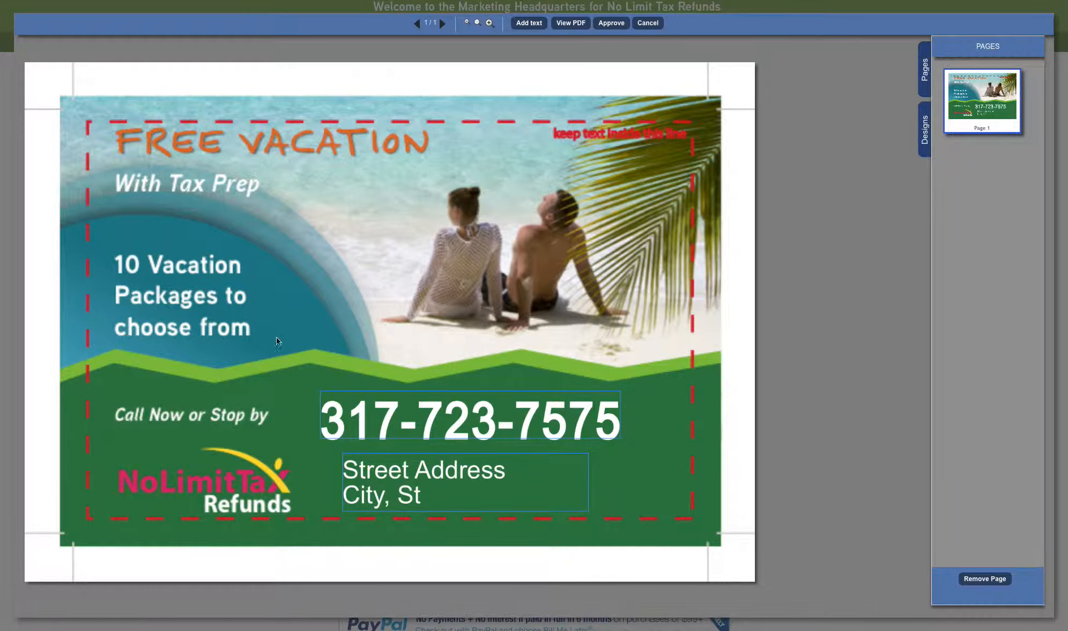
click(927, 131)
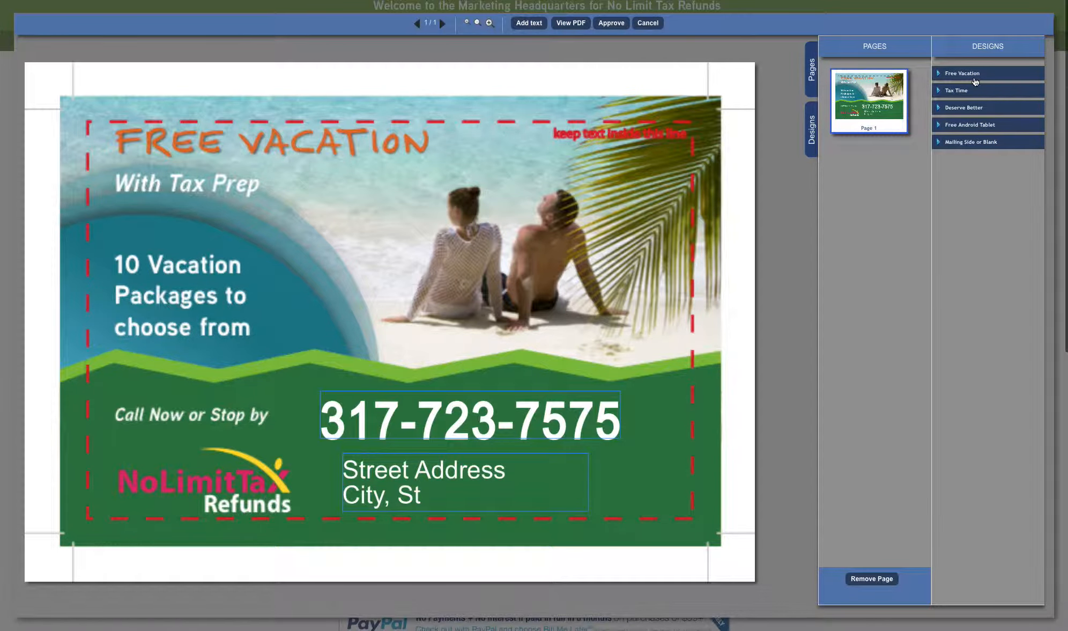
click(957, 74)
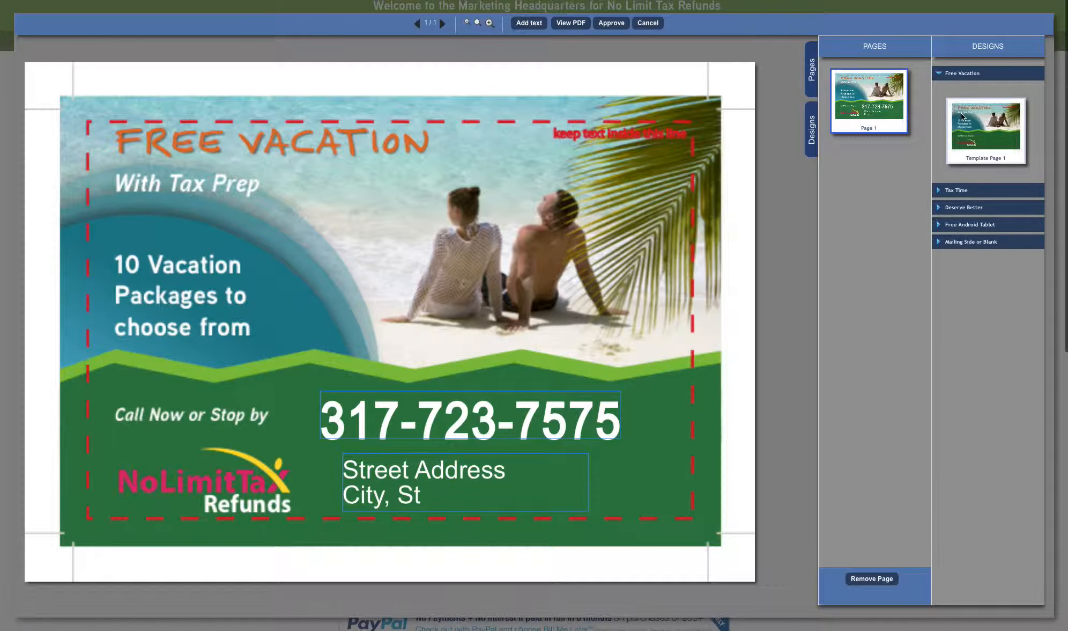
click(967, 194)
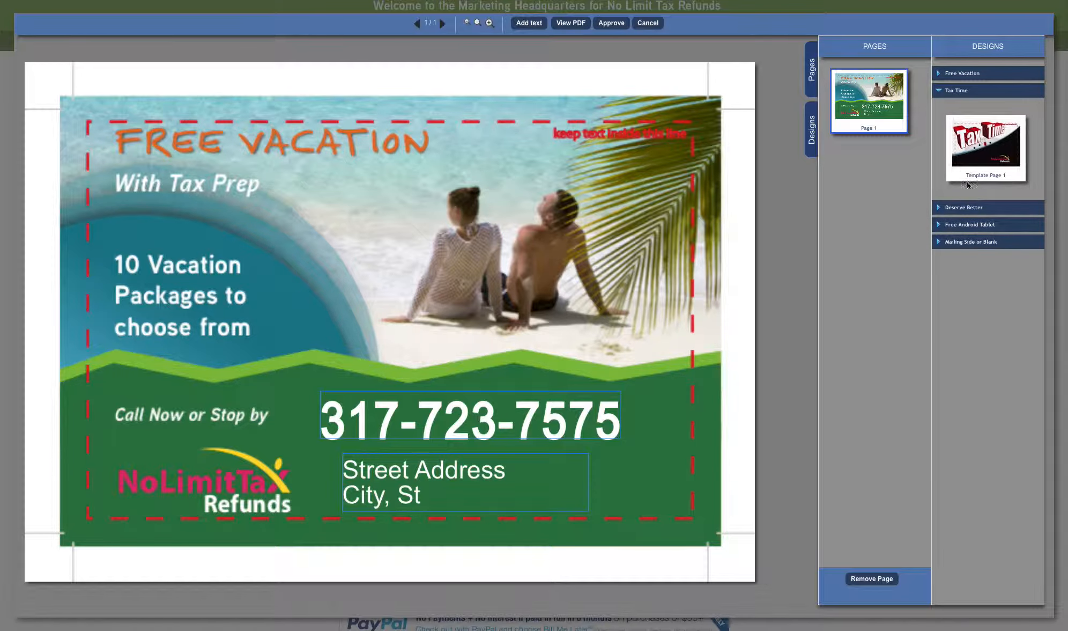
click(954, 208)
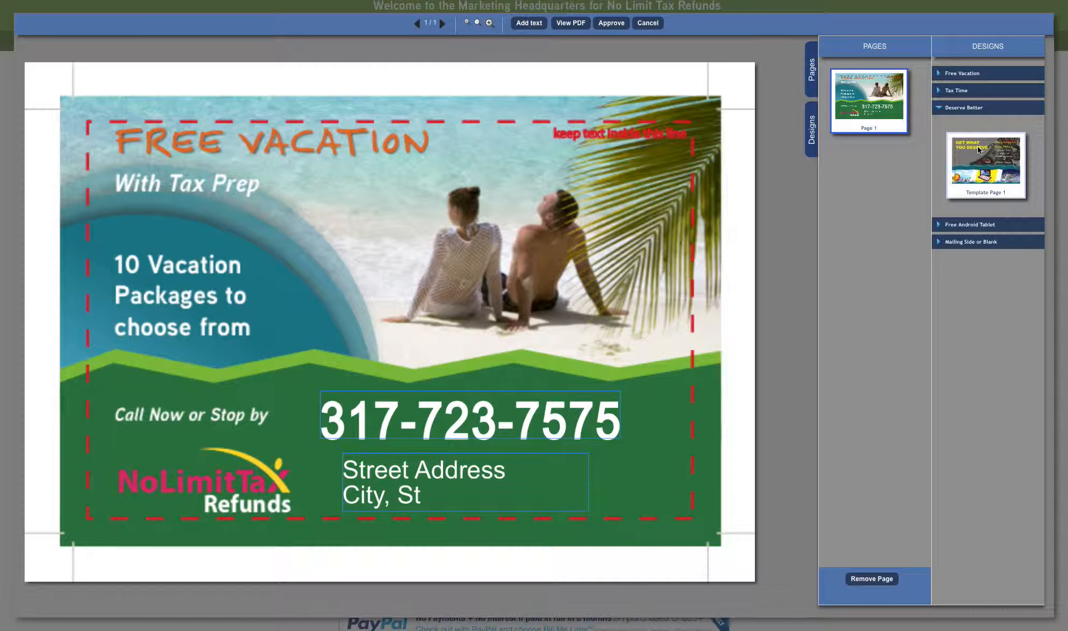
click(957, 225)
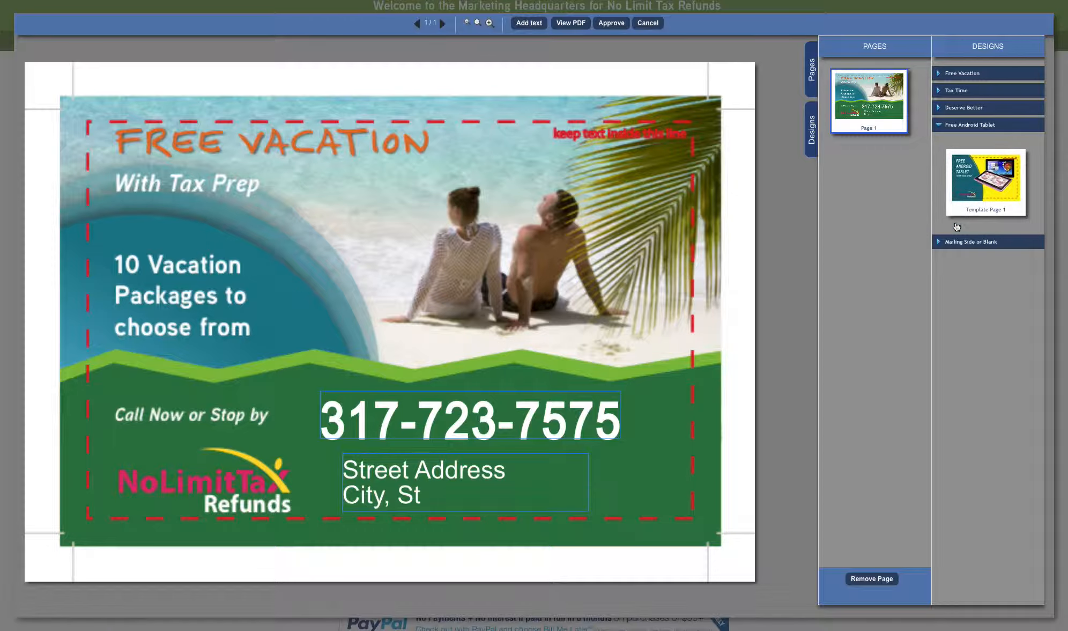
click(954, 242)
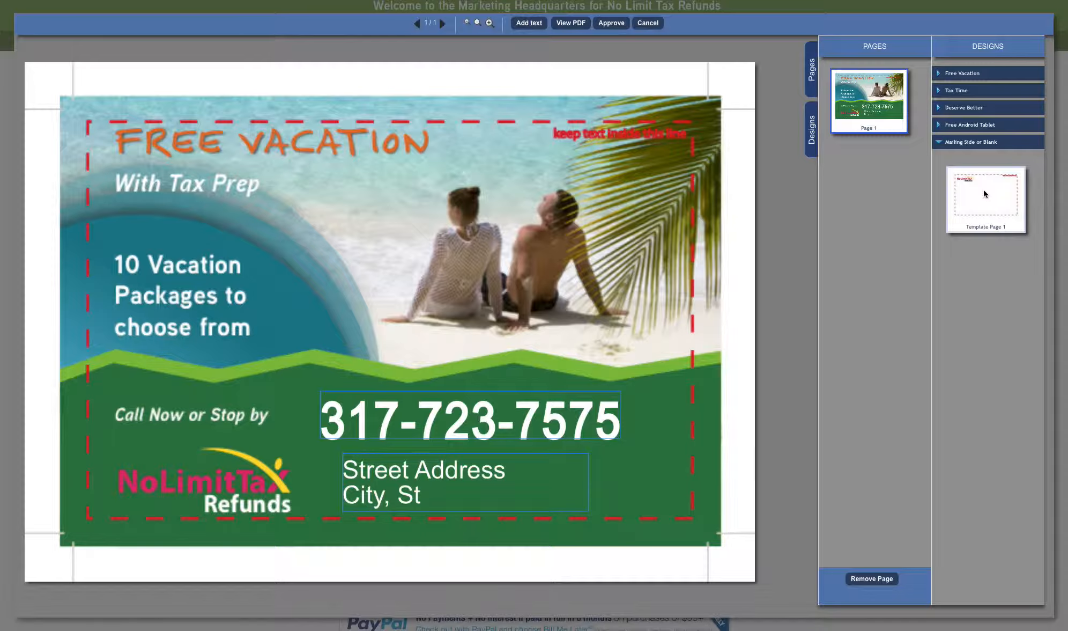
- Apply the Mailing Side or Blank template to page 1, and switch the page back to the Free Vacation template
click(978, 196)
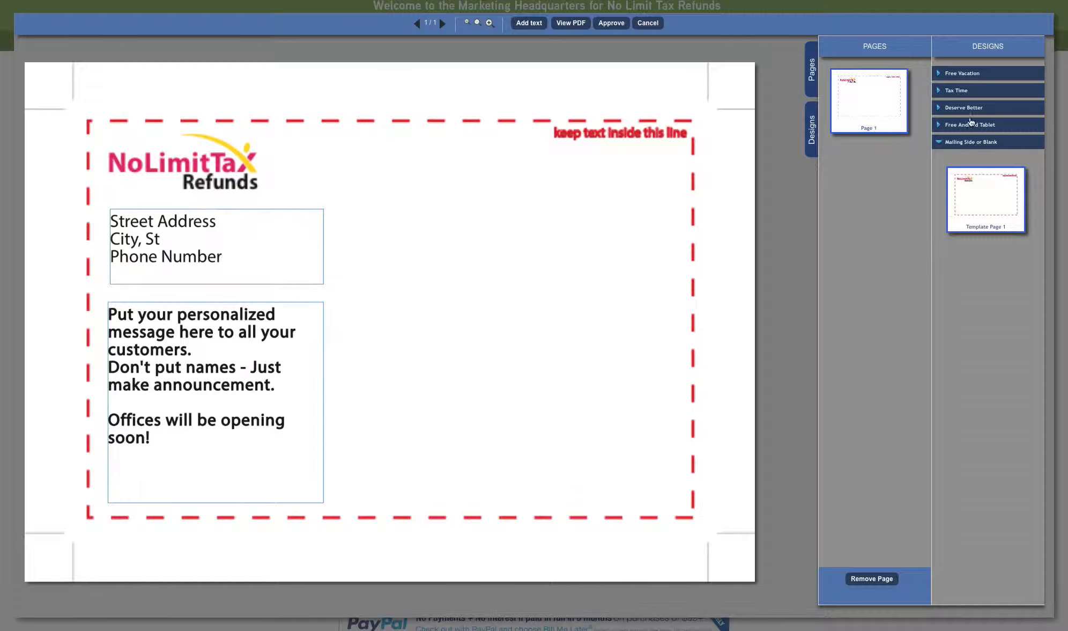
click(981, 74)
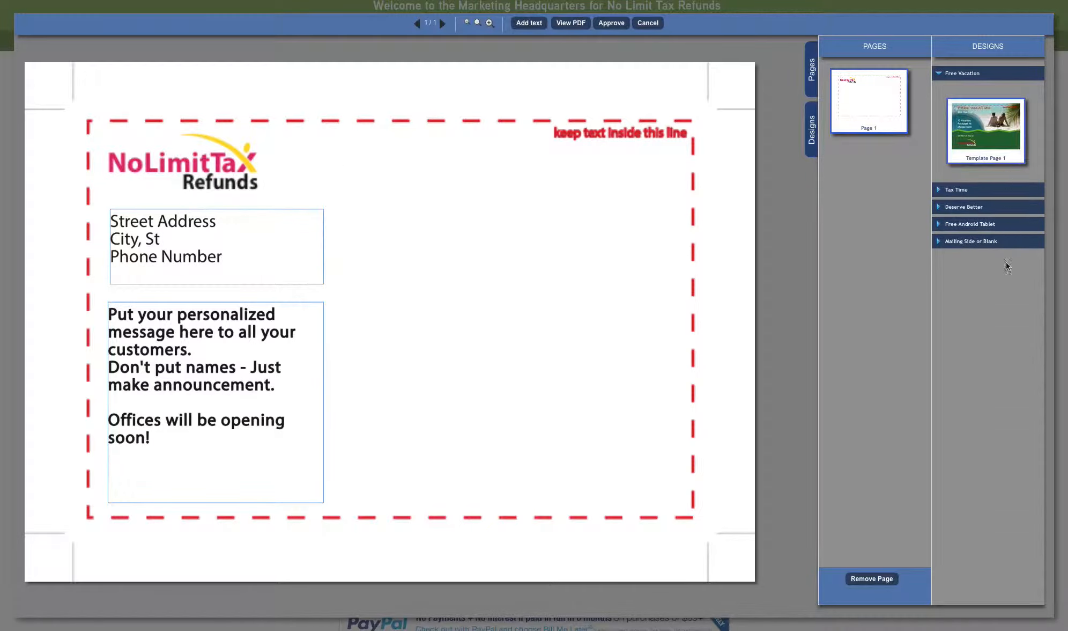
click(997, 133)
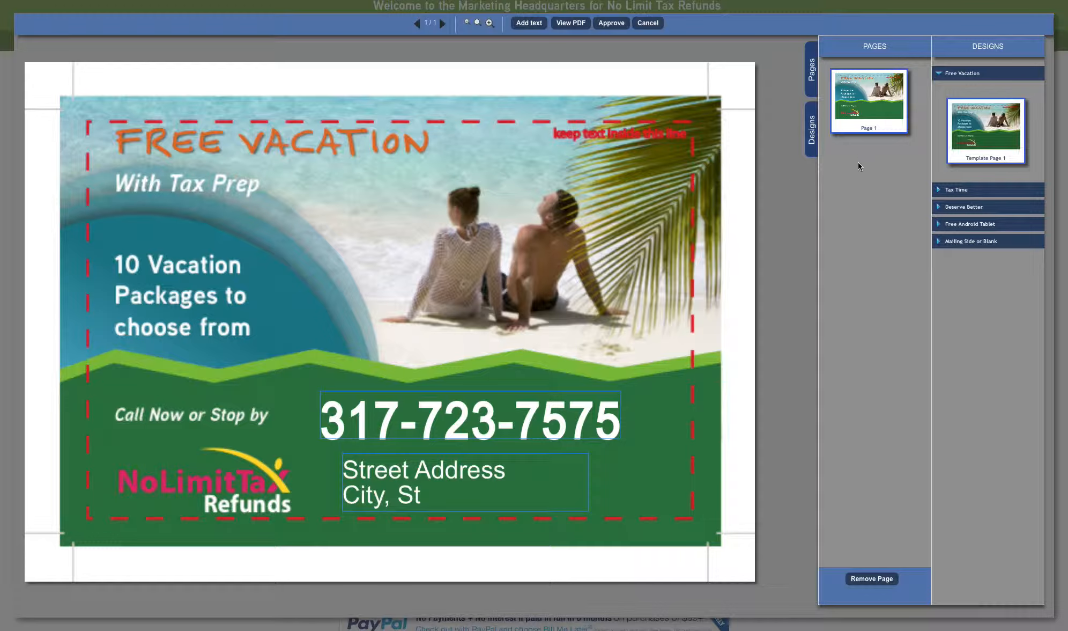
- Add the Deserve Better template as a second page, view it, and remove that page
click(949, 190)
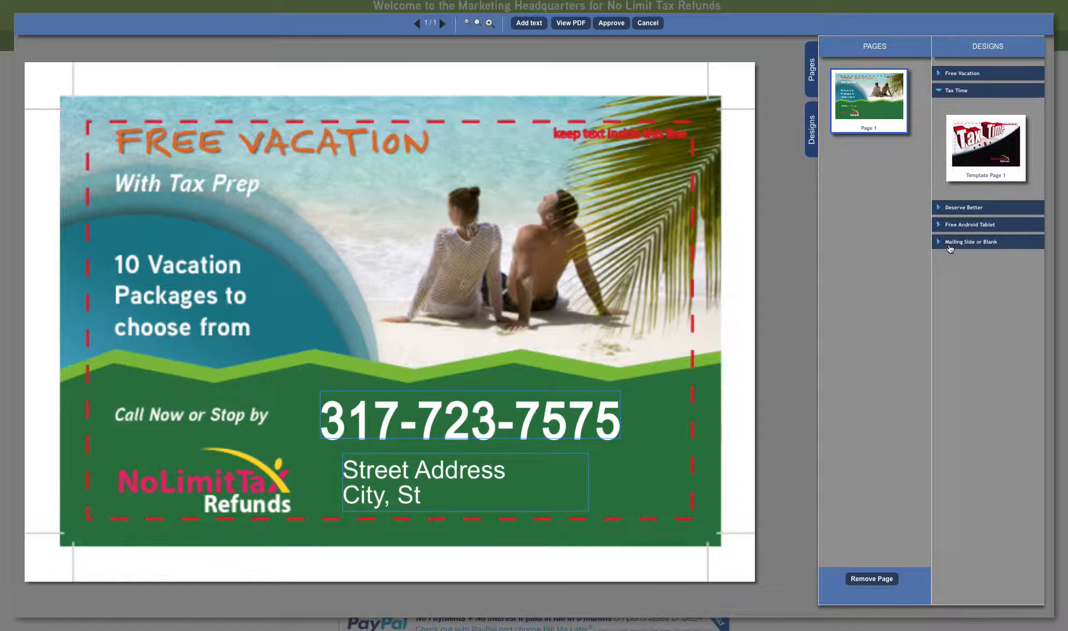
click(956, 209)
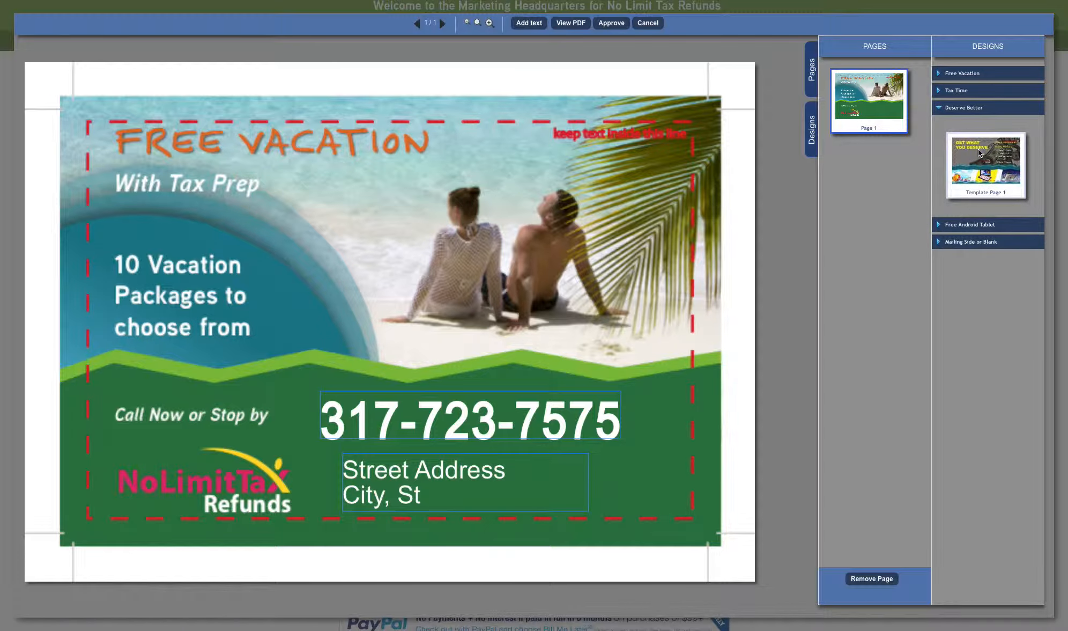
drag(979, 150, 874, 201)
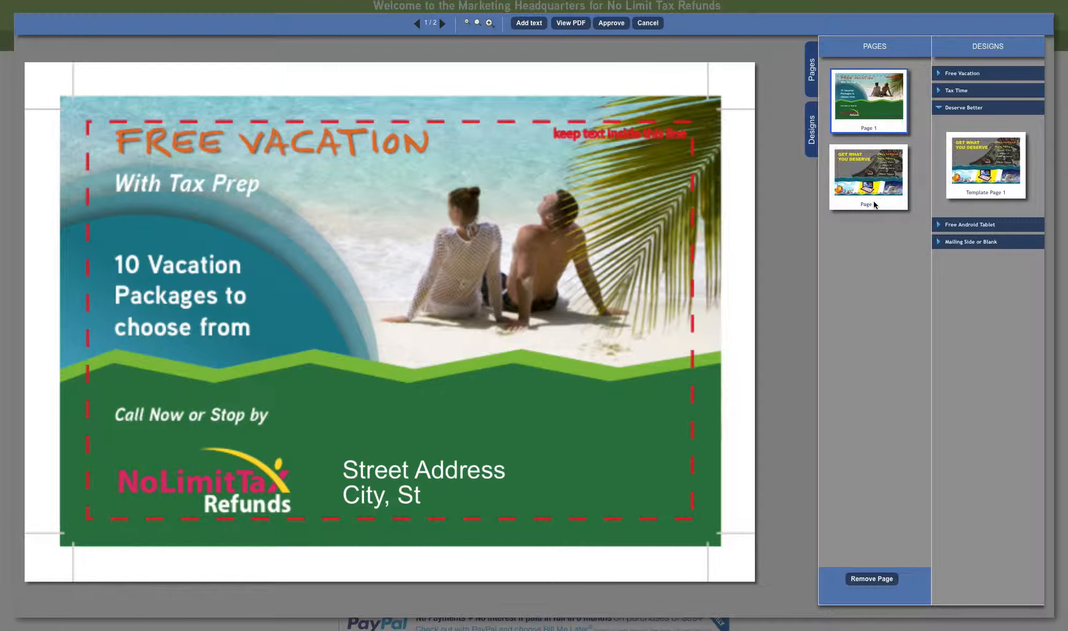
click(443, 25)
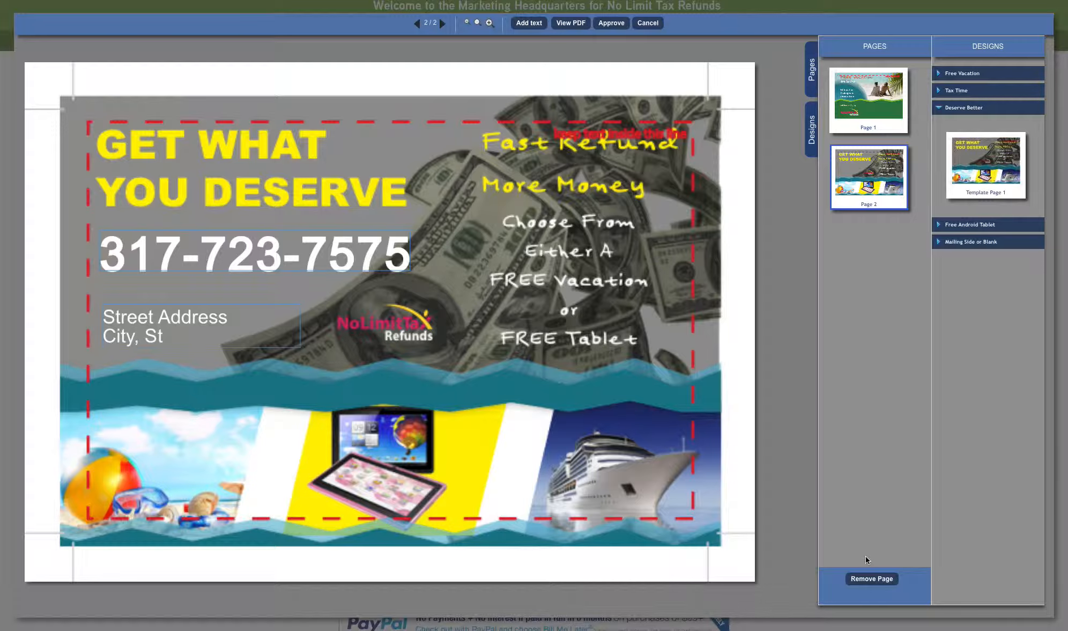
click(867, 579)
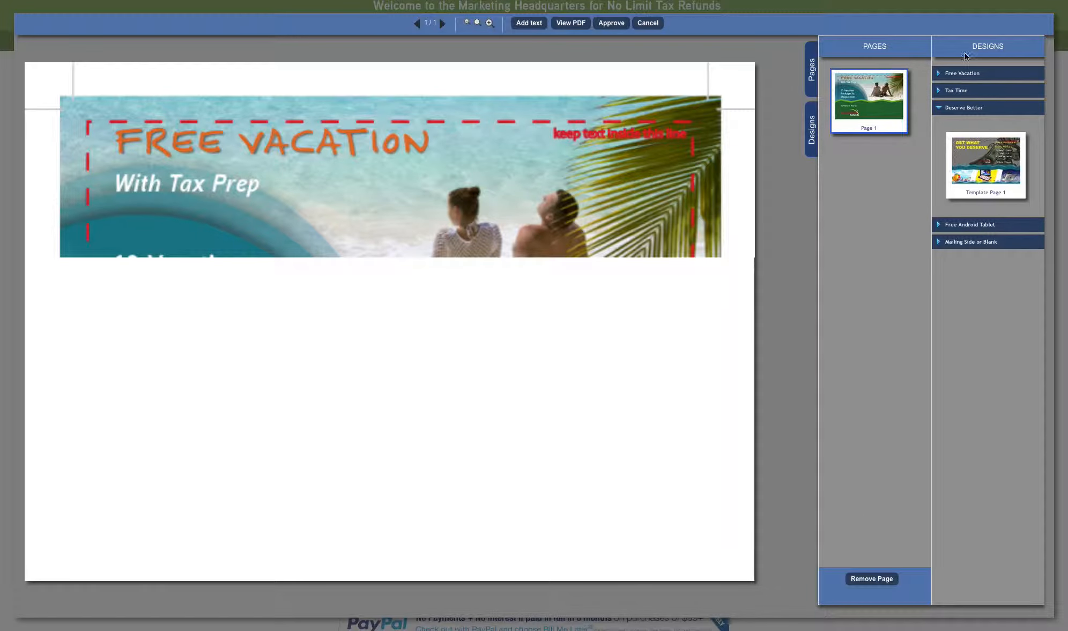
- Add the Tax Time template to the postcard as its second page
click(957, 91)
drag(992, 150, 876, 216)
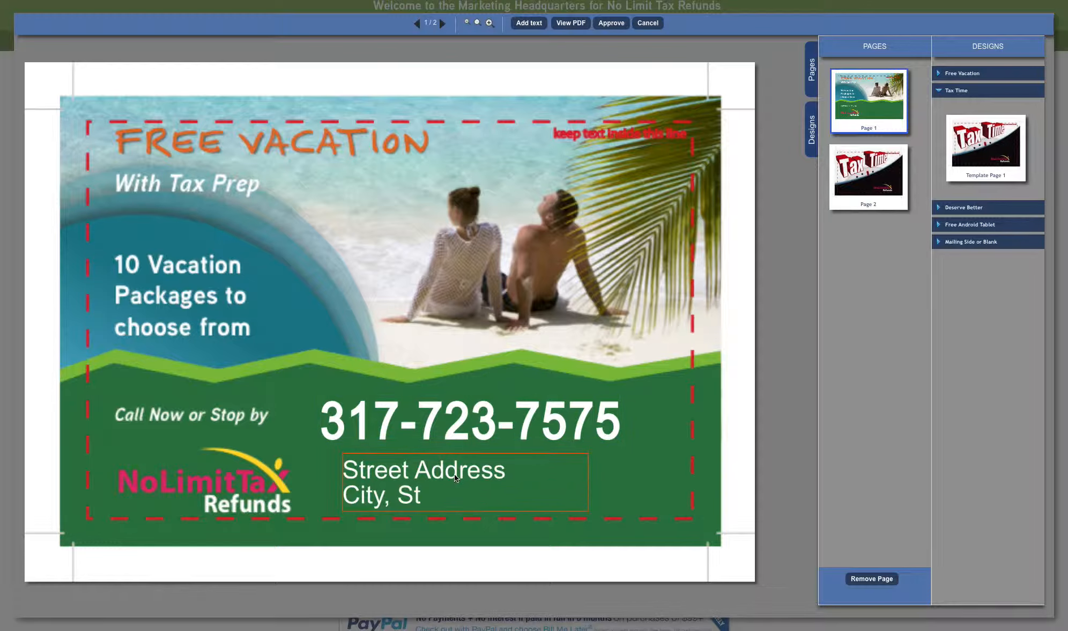
- Rearrange page 1 so the address block sits above the phone number in the green area, and centre and italicise the phone number
drag(455, 477, 447, 333)
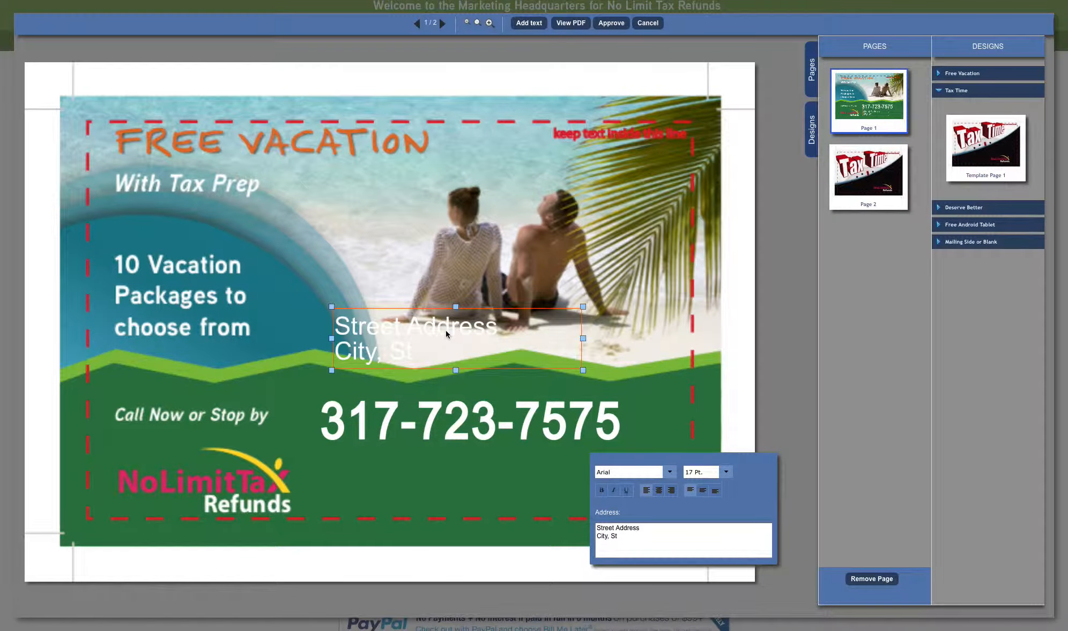
click(434, 409)
drag(434, 409, 459, 473)
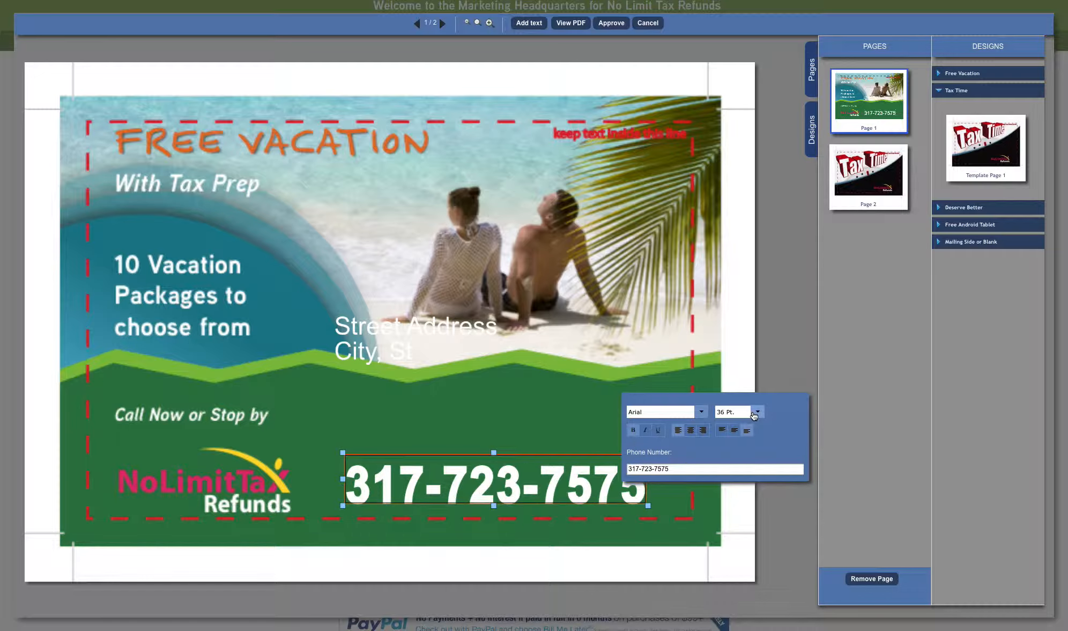
click(693, 433)
click(646, 432)
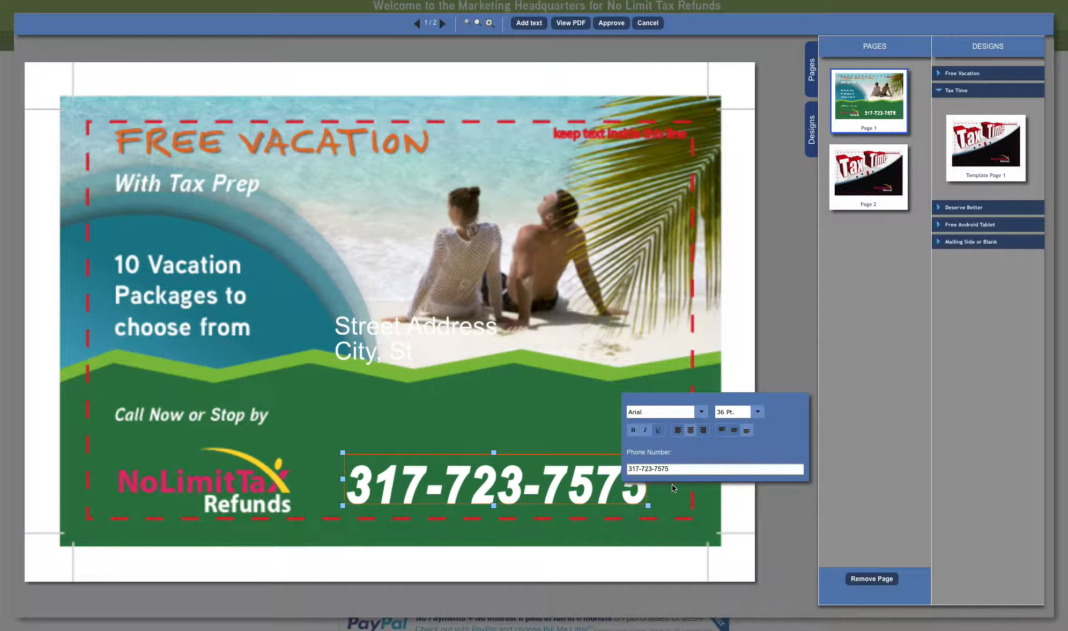
drag(394, 333, 433, 407)
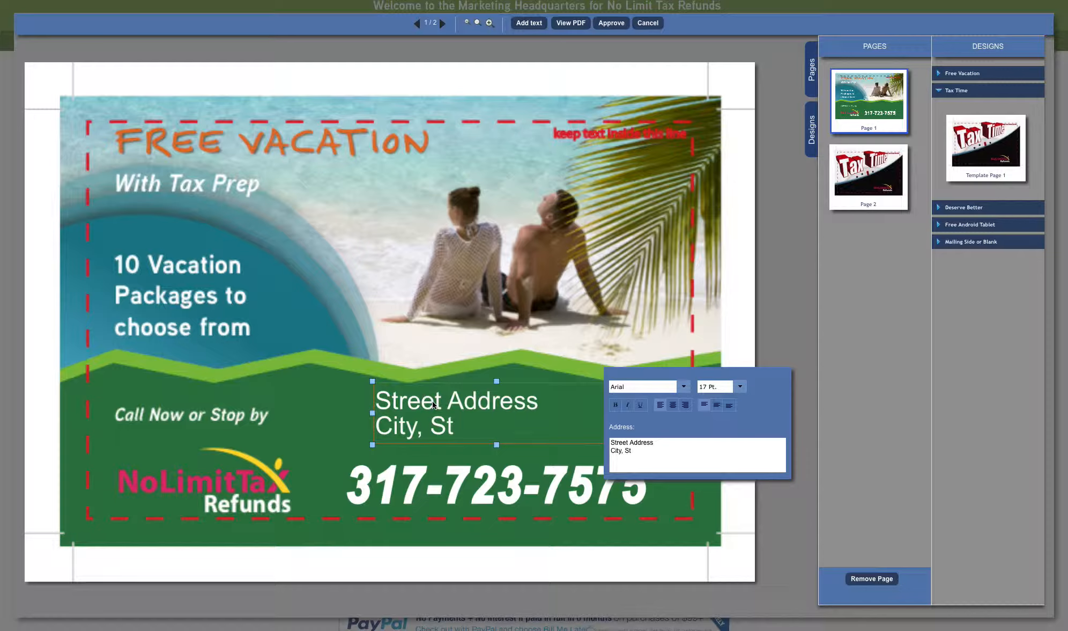
- Replace the address placeholder on page 1 with the office's street address on one line and its city, state and ZIP code below
click(610, 442)
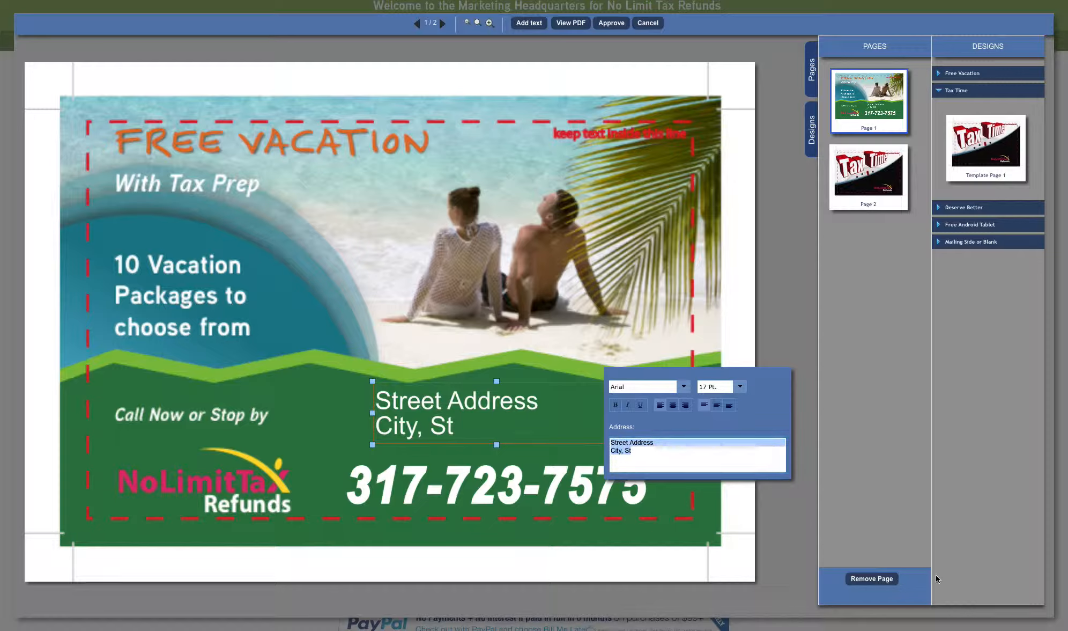
text(1234)
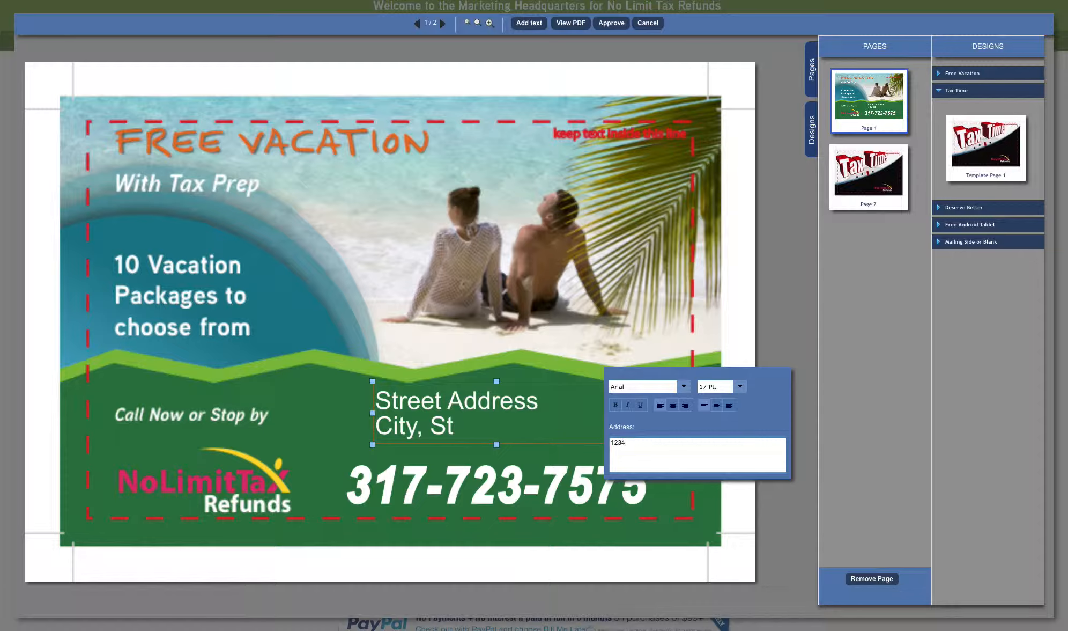
text( W. Main S)
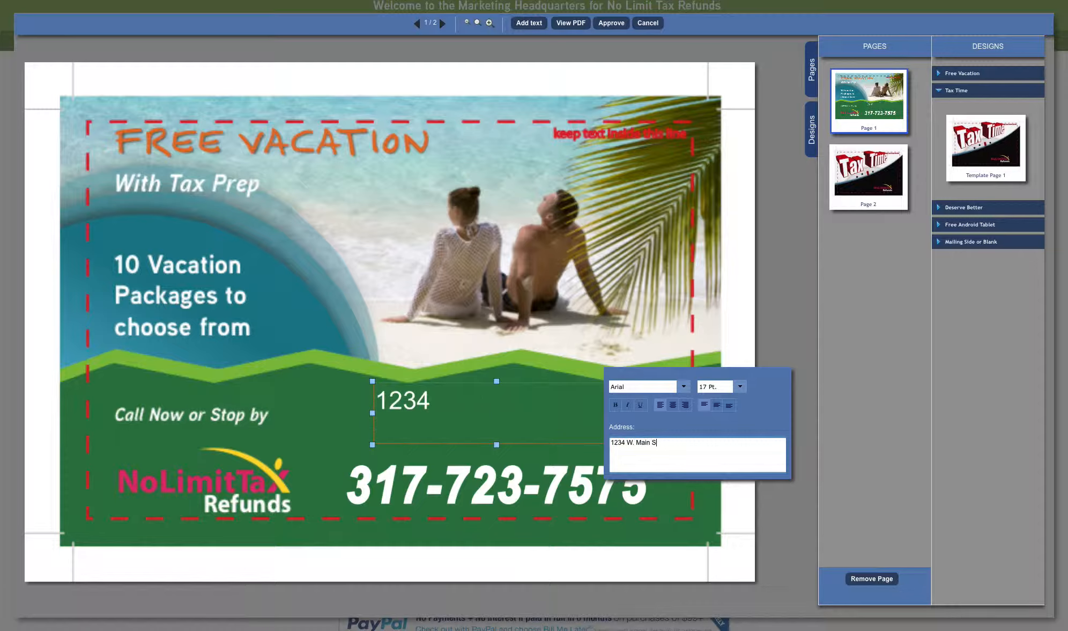
text(t.)
key(Return)
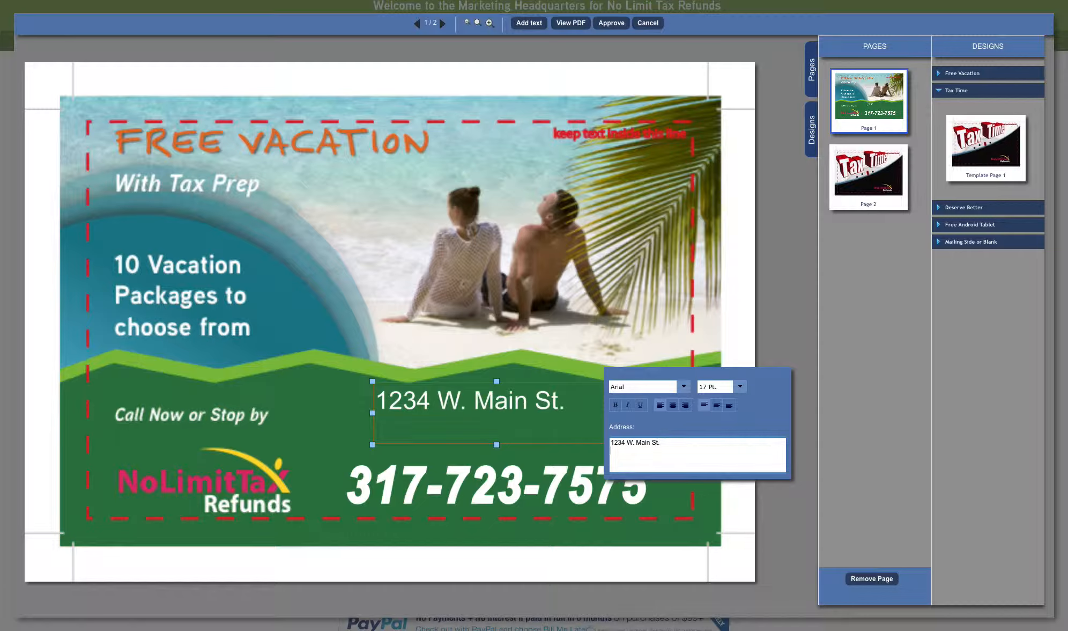
text(Indianapolis, IN 12345)
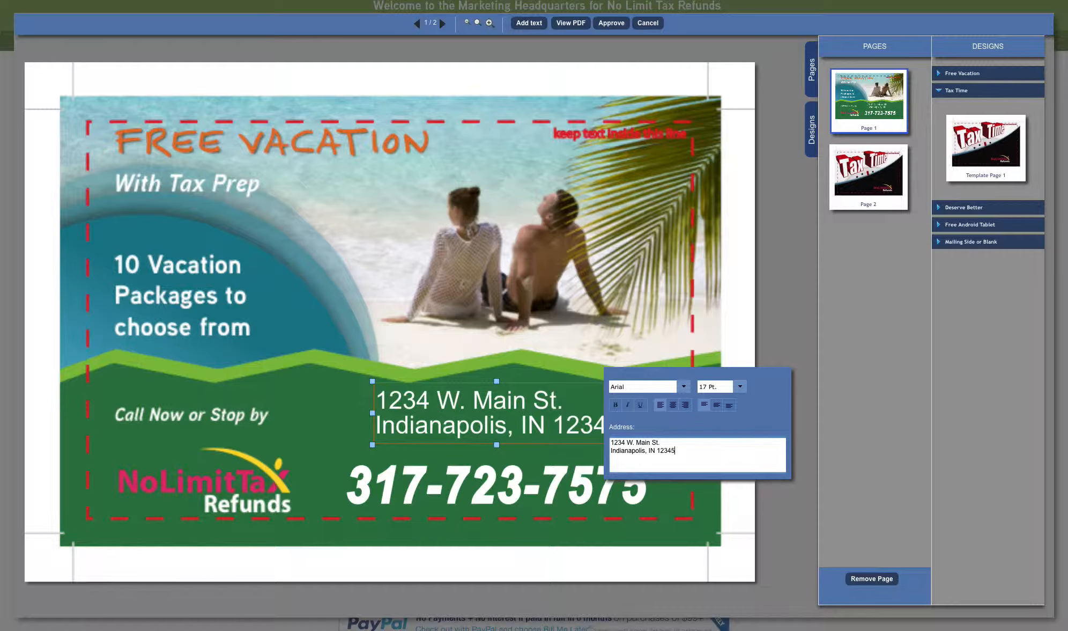
- Move the text settings box off the address on page 1, and centre and italicise the address text
drag(672, 374, 529, 255)
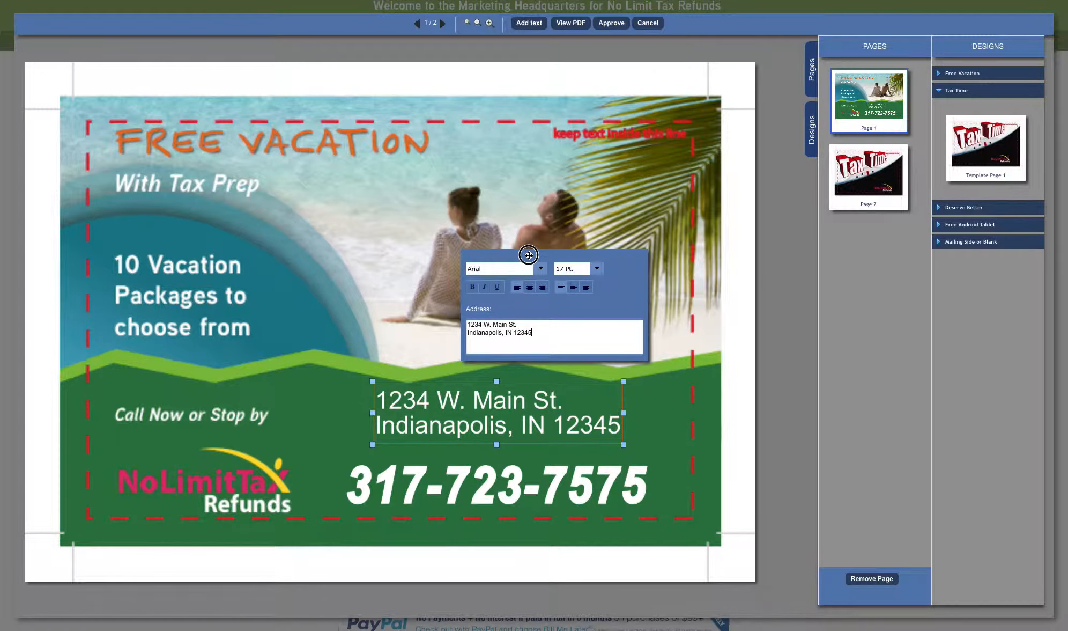
click(531, 288)
click(487, 287)
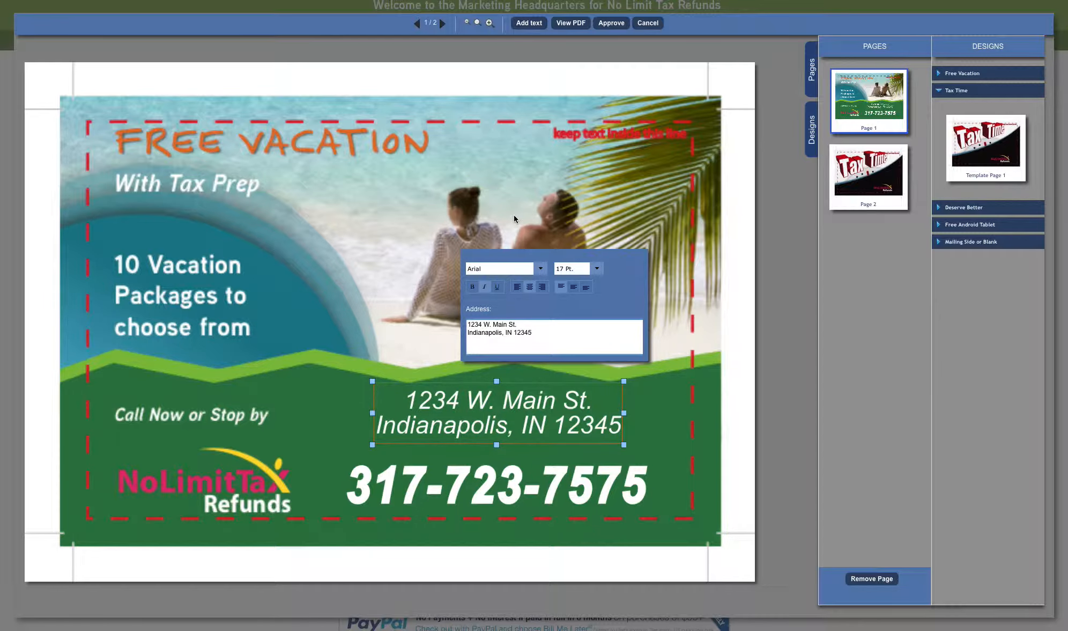
- Add a text block reading "Call Today" above the phone number on page 2
click(442, 24)
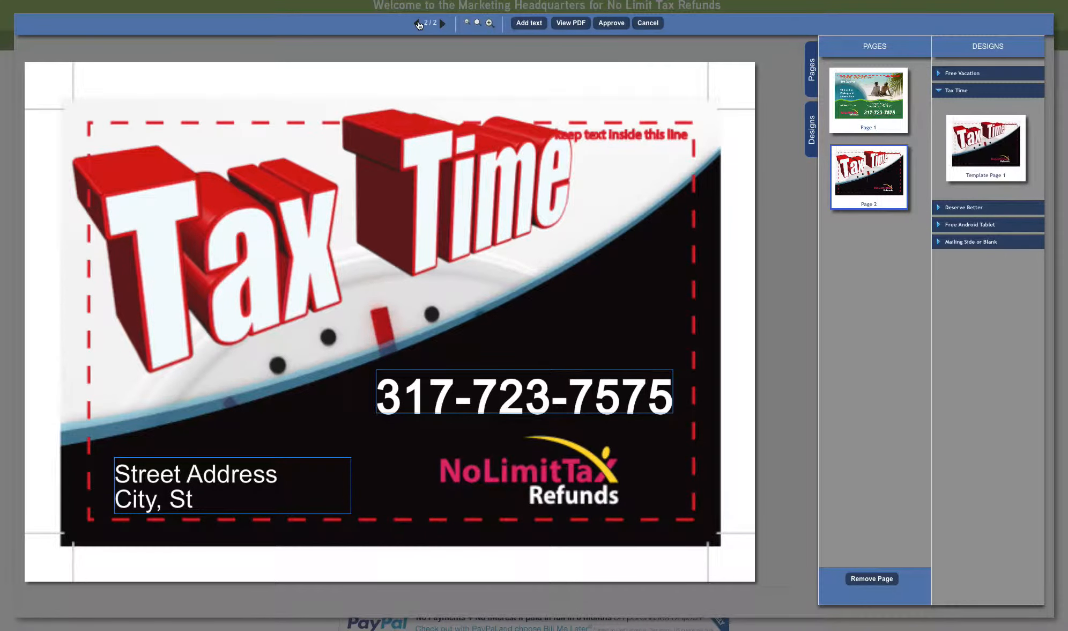
click(529, 23)
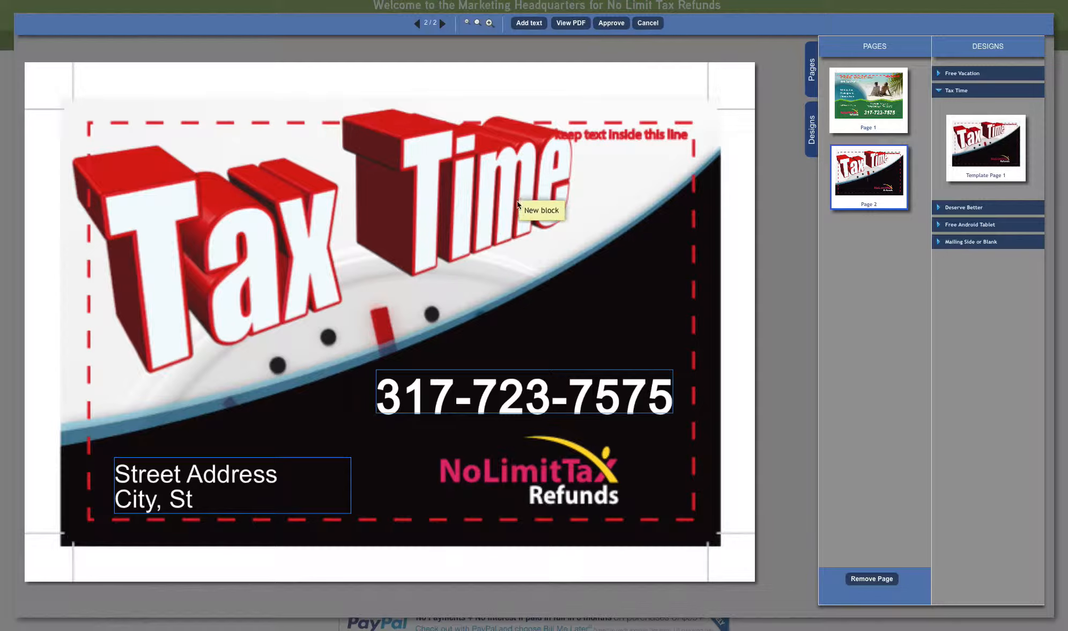
click(474, 300)
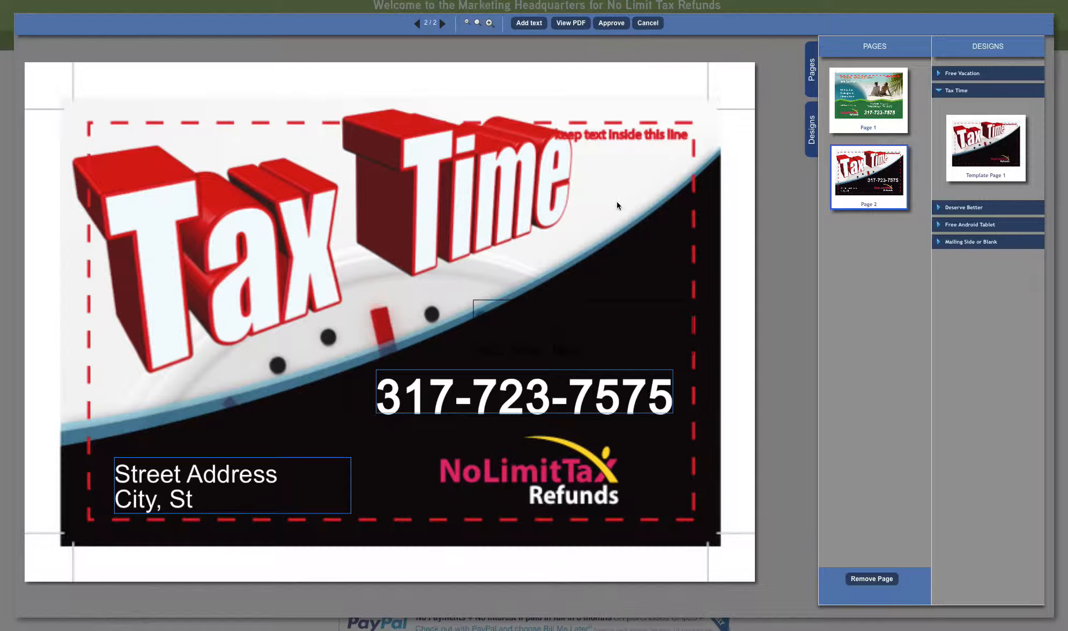
click(488, 324)
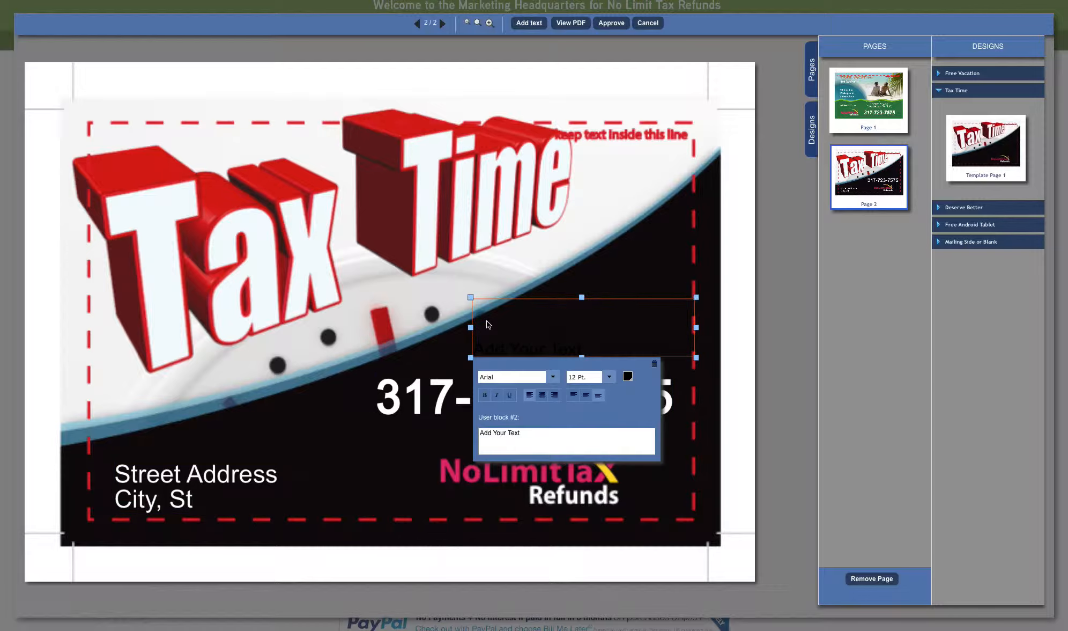
drag(522, 432, 466, 431)
text(Call Today)
- Set the "Call Today" text's colour to white and its size to 25 pt
click(627, 378)
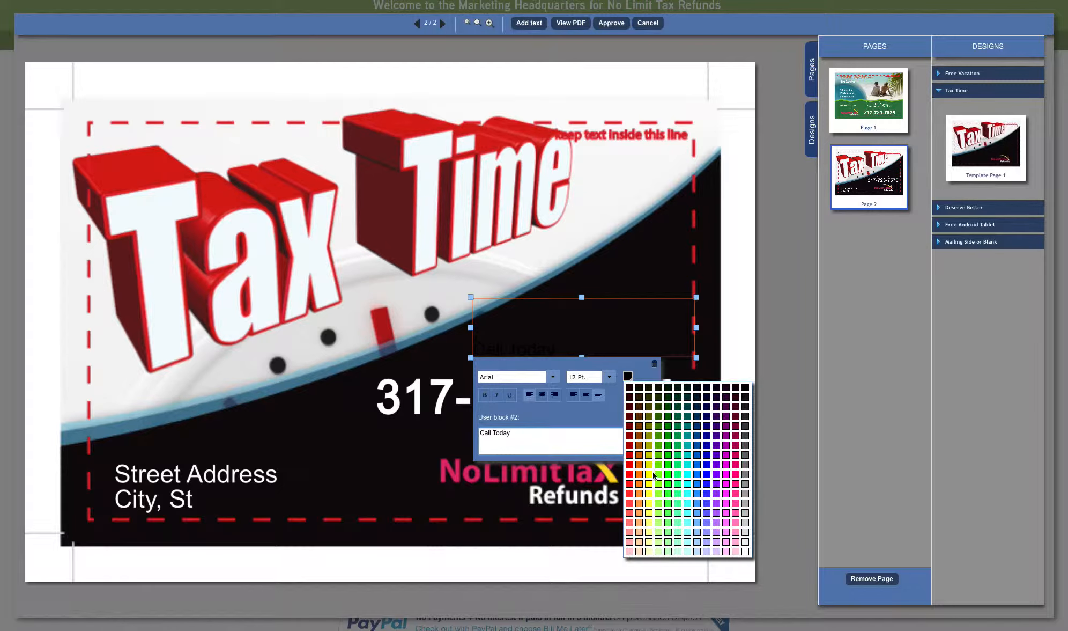
click(744, 549)
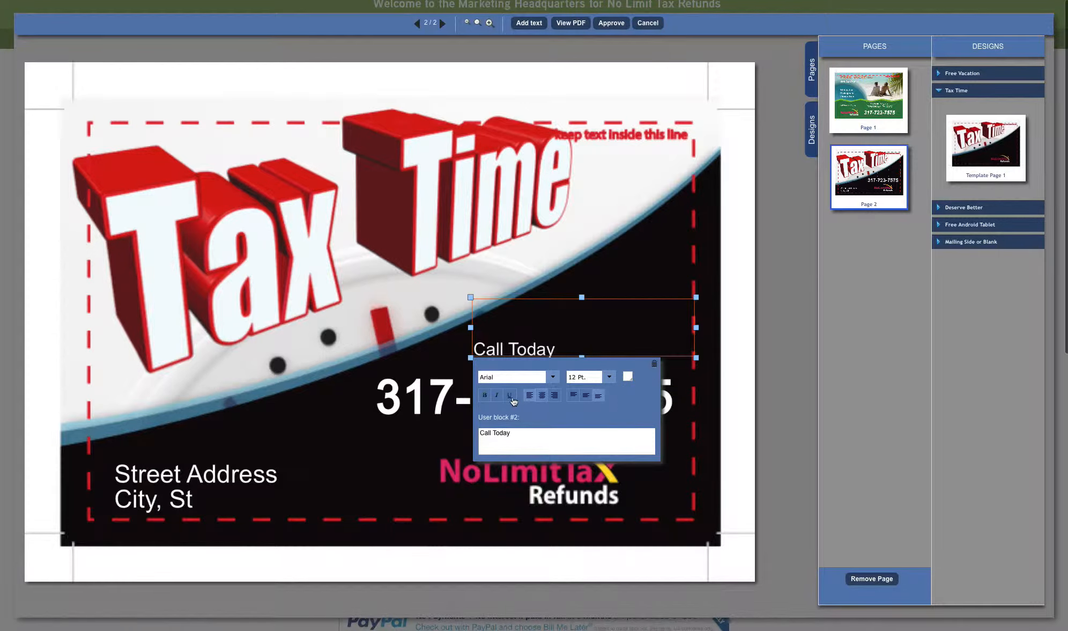
click(609, 378)
scroll(595, 455, down, 5)
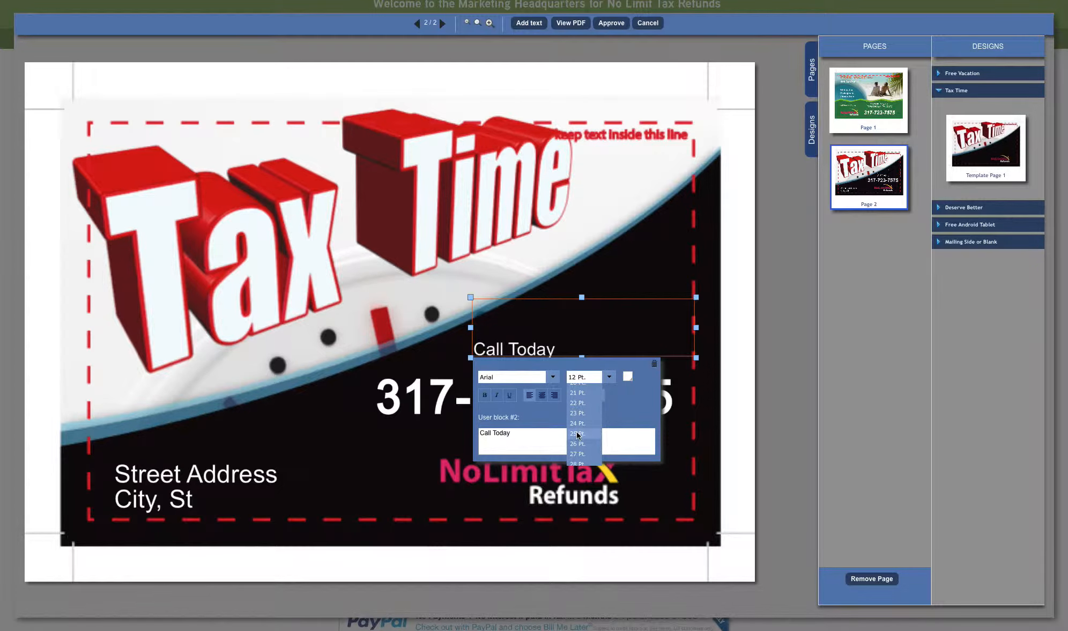
click(577, 433)
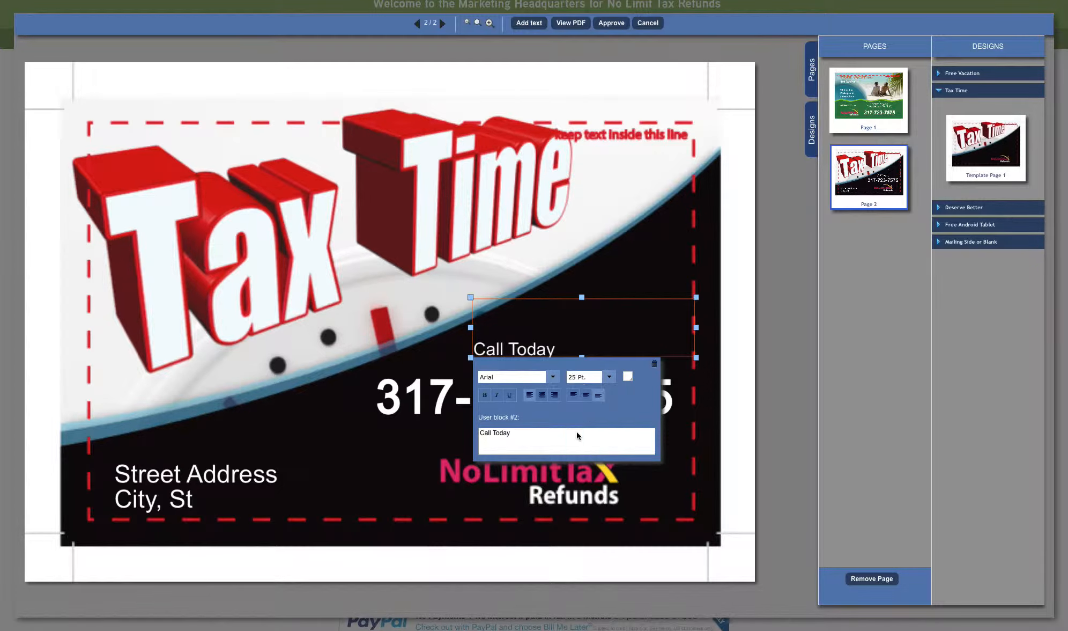
- Italicise the "Call Today" text, centre it horizontally and vertically in its block, and deselect it
click(499, 397)
click(544, 397)
click(586, 396)
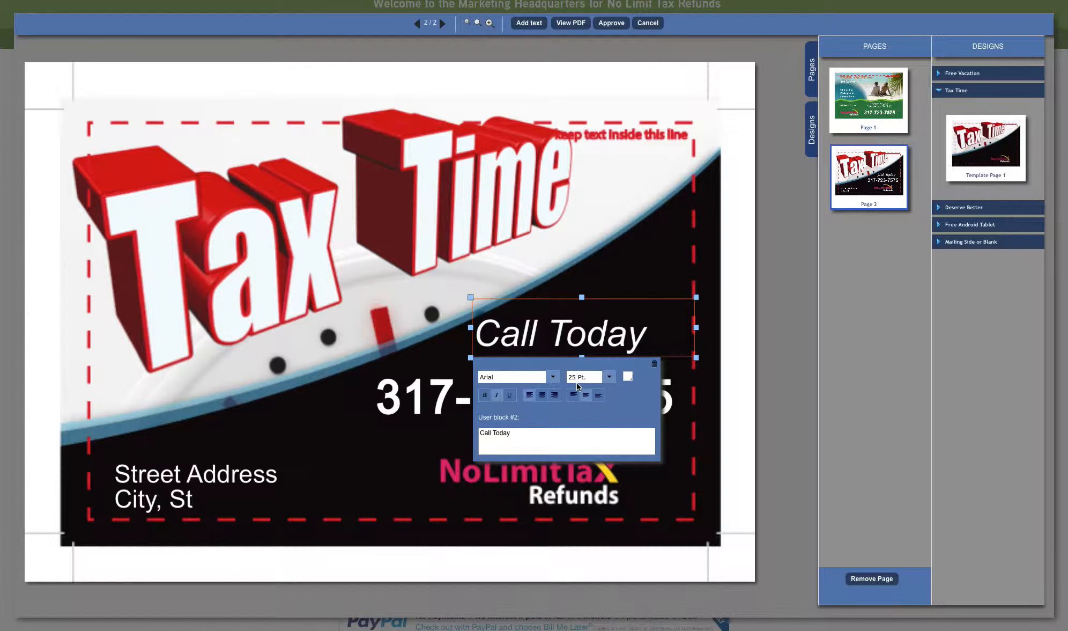
click(542, 396)
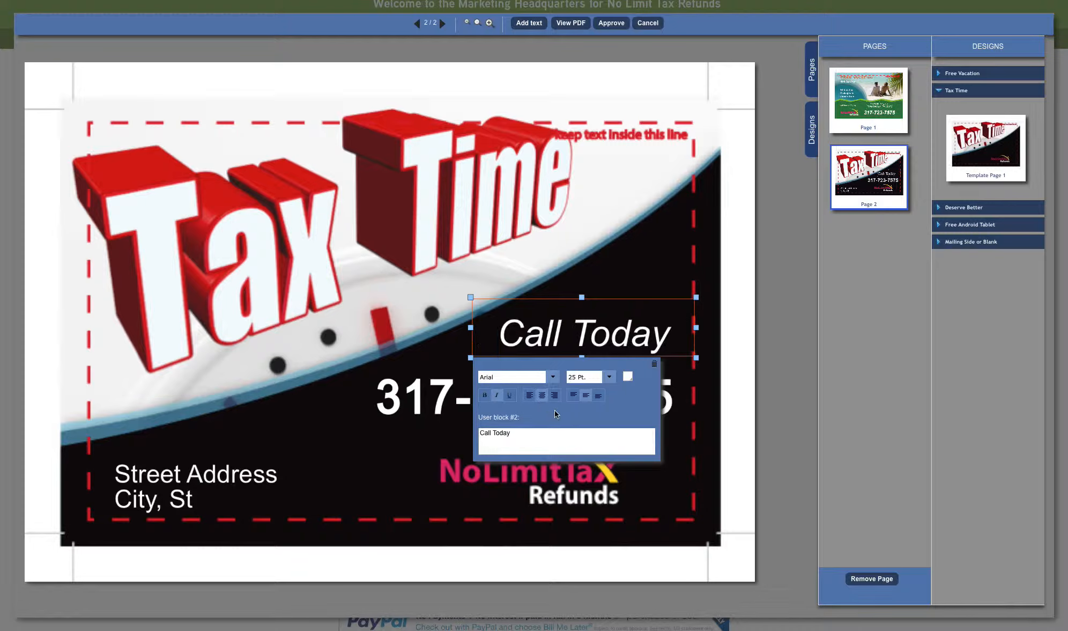
click(354, 469)
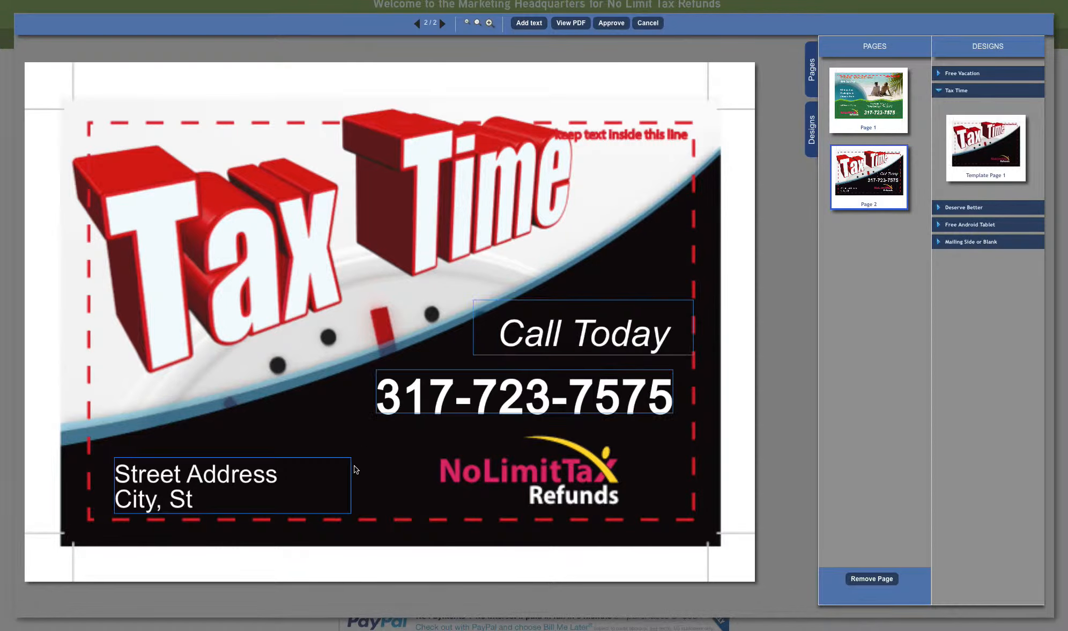